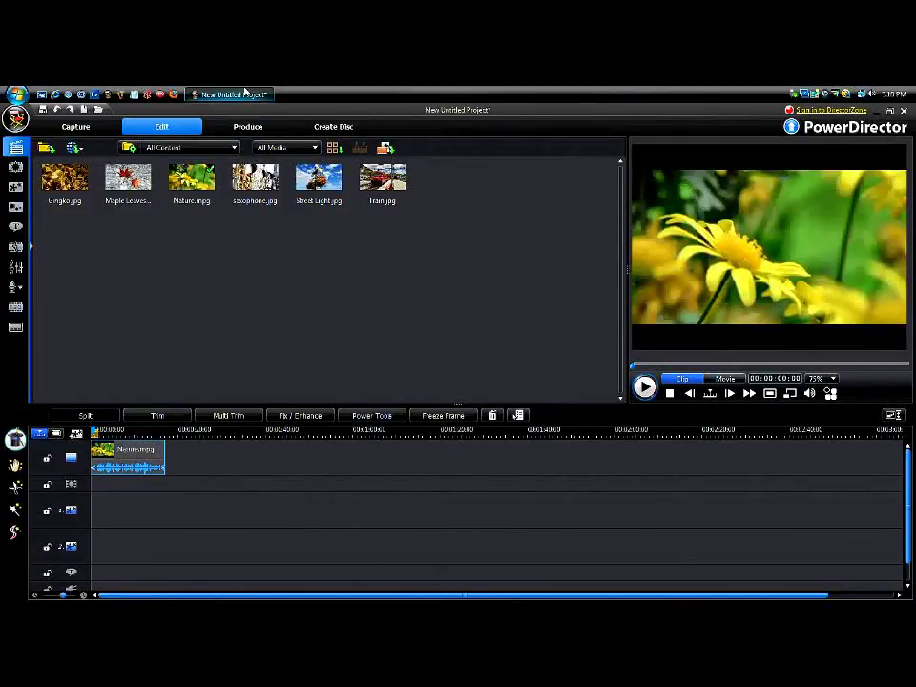
Select the Nature.mpg clip on the video track and skim through its content.
{"action": "left_click", "coordinate": [377, 467]}
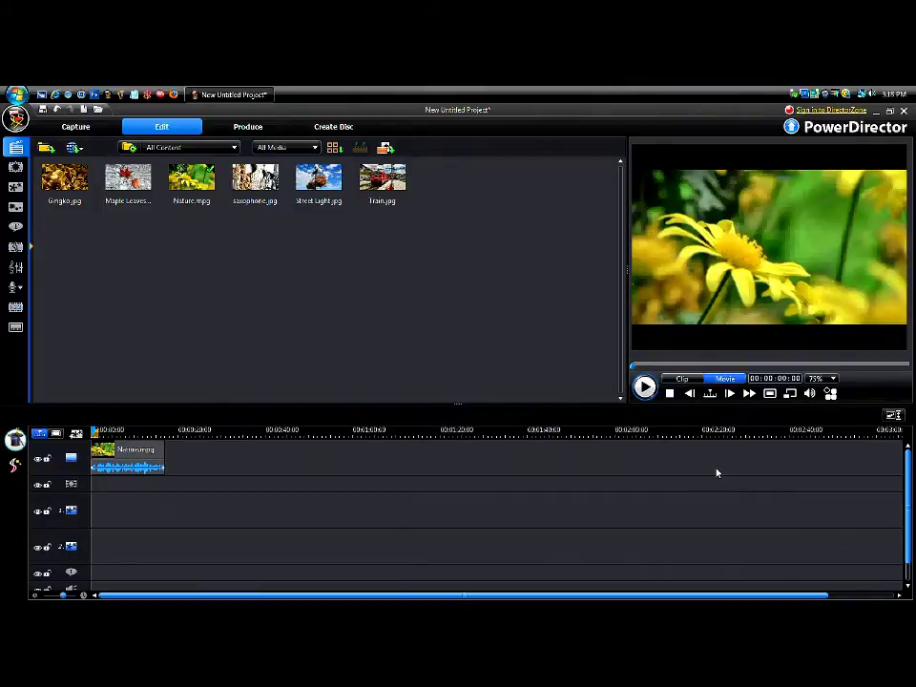
{"action": "left_click", "coordinate": [145, 455]}
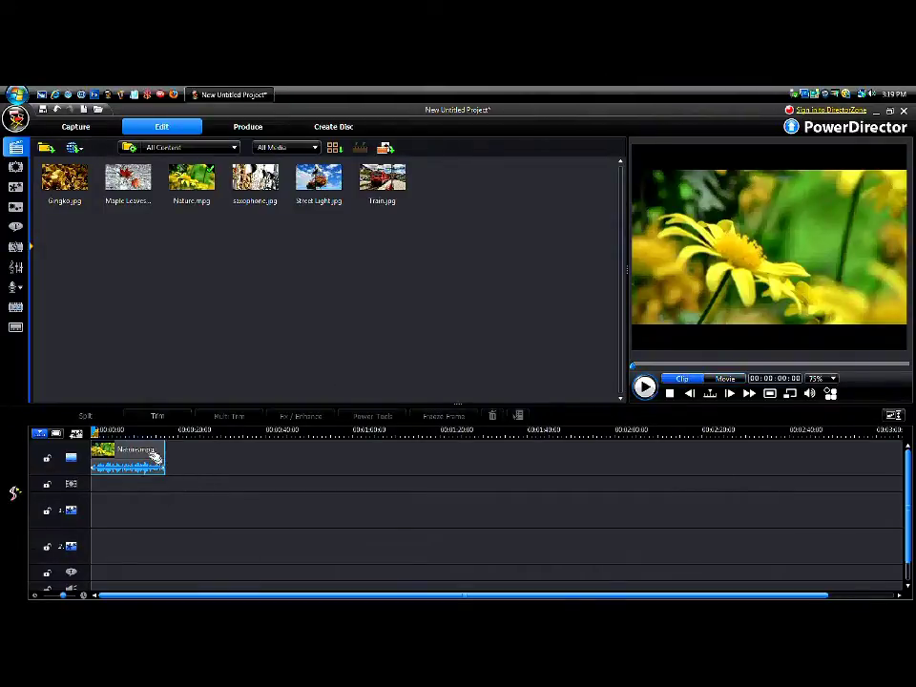
{"action": "left_click", "coordinate": [67, 456]}
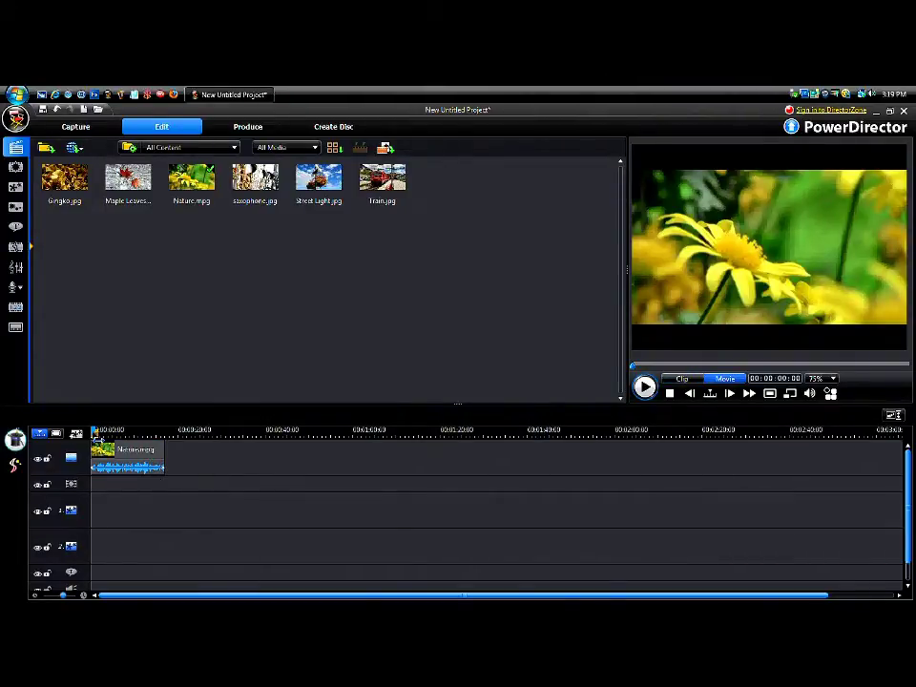
{"action": "left_click_drag", "start_coordinate": [94, 468], "coordinate": [95, 541]}
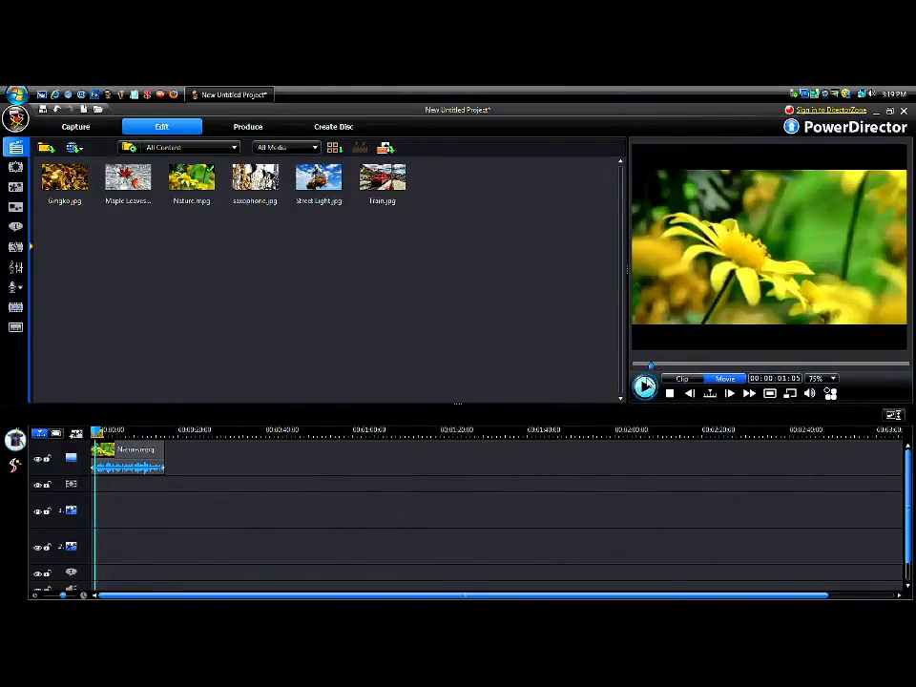
Play the movie preview briefly, return to the start, and reselect Nature.mpg.
{"action": "left_click", "coordinate": [645, 387]}
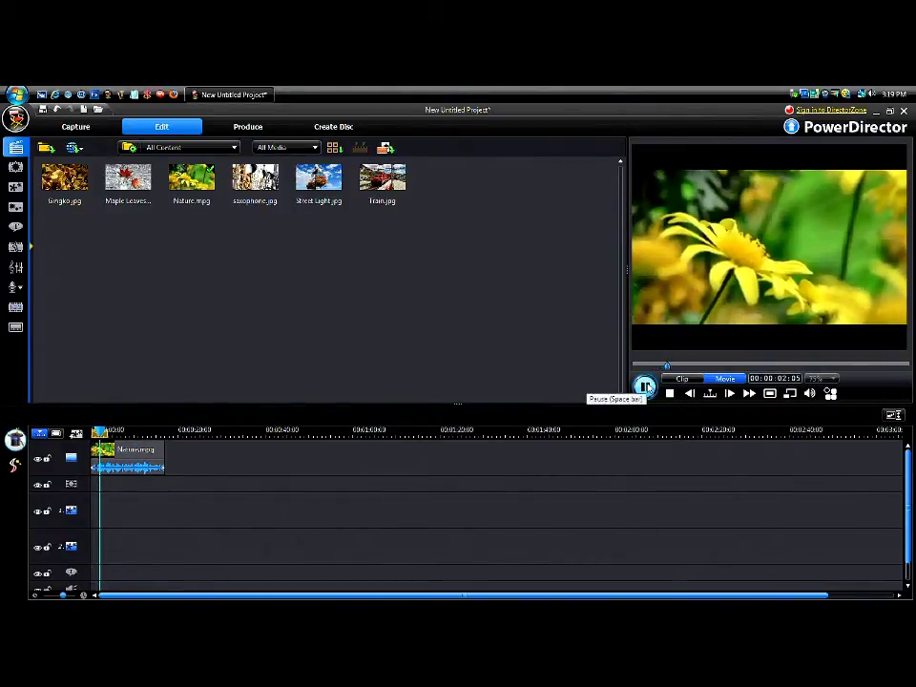
{"action": "left_click", "coordinate": [645, 386]}
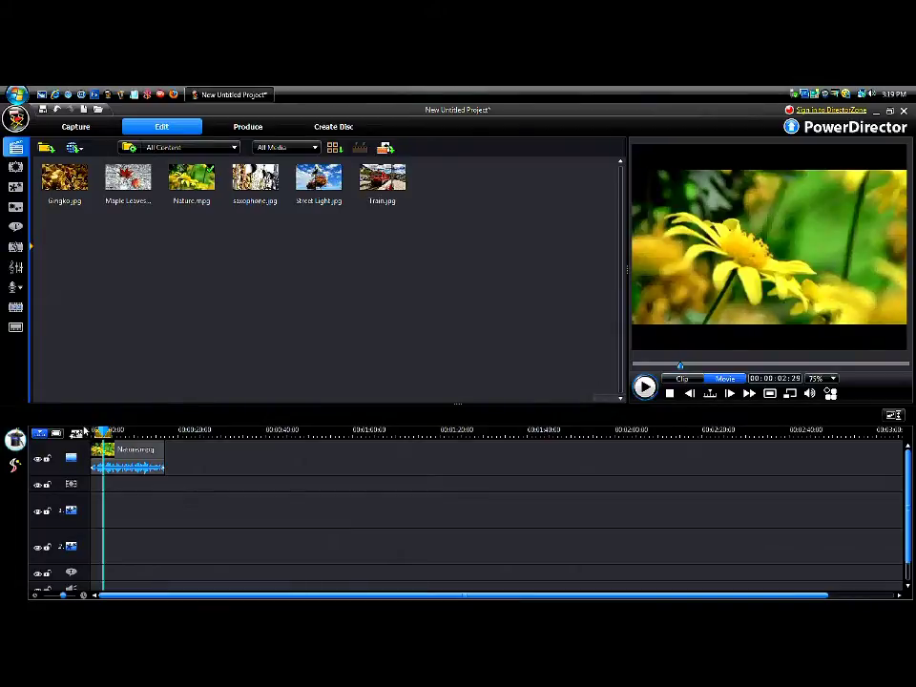
{"action": "left_click", "coordinate": [669, 393]}
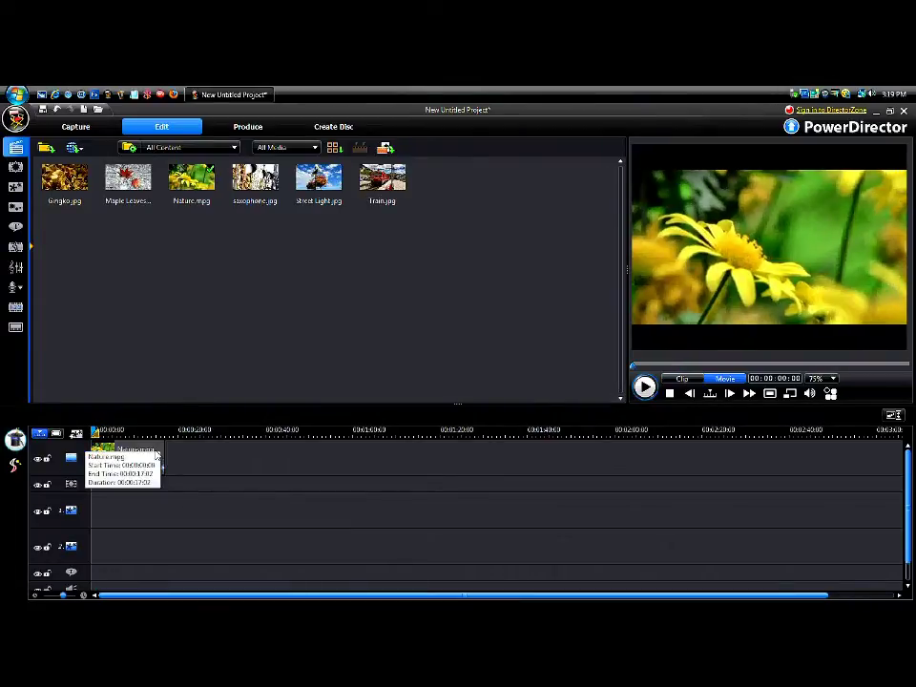
{"action": "left_click", "coordinate": [133, 465]}
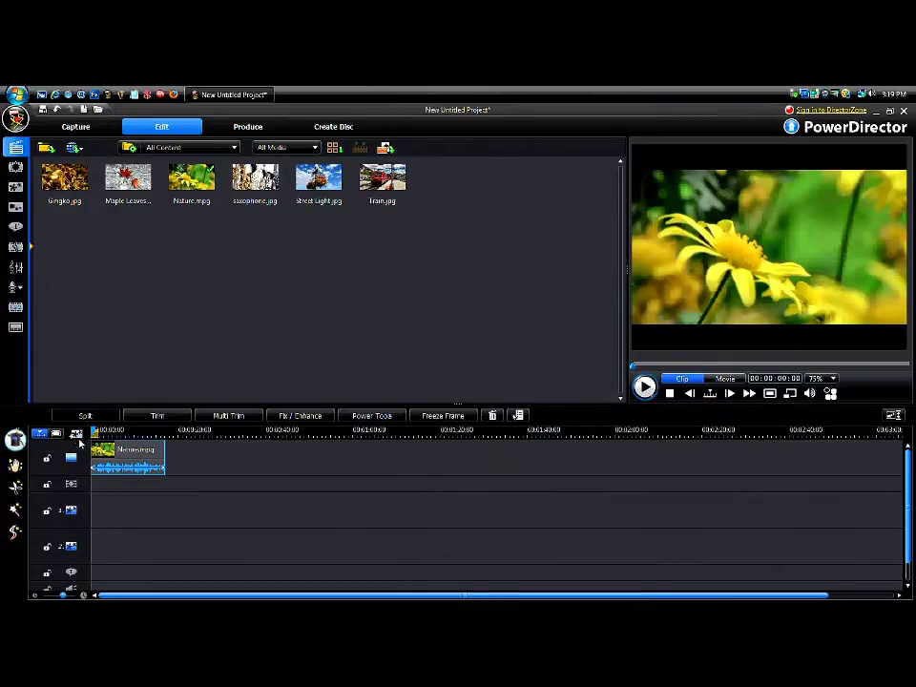
Uncheck the PiP 2 track in Track Manager and confirm with OK.
{"action": "left_click", "coordinate": [408, 286]}
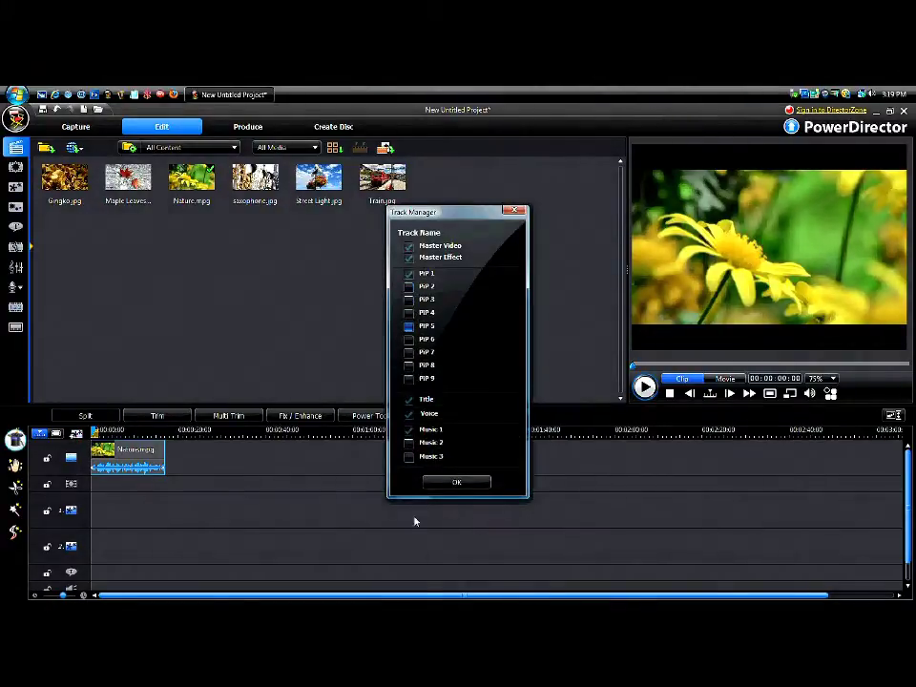
{"action": "left_click", "coordinate": [456, 482]}
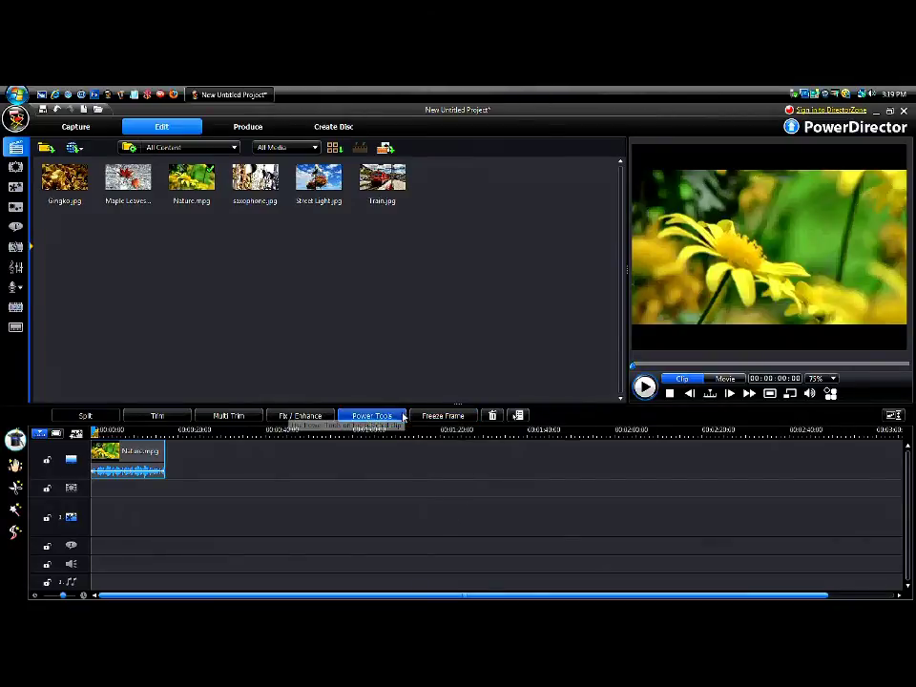
Preview Nature.mpg with Video in Reverse from its Power Tool Settings, then stop playback.
{"action": "left_click", "coordinate": [372, 417]}
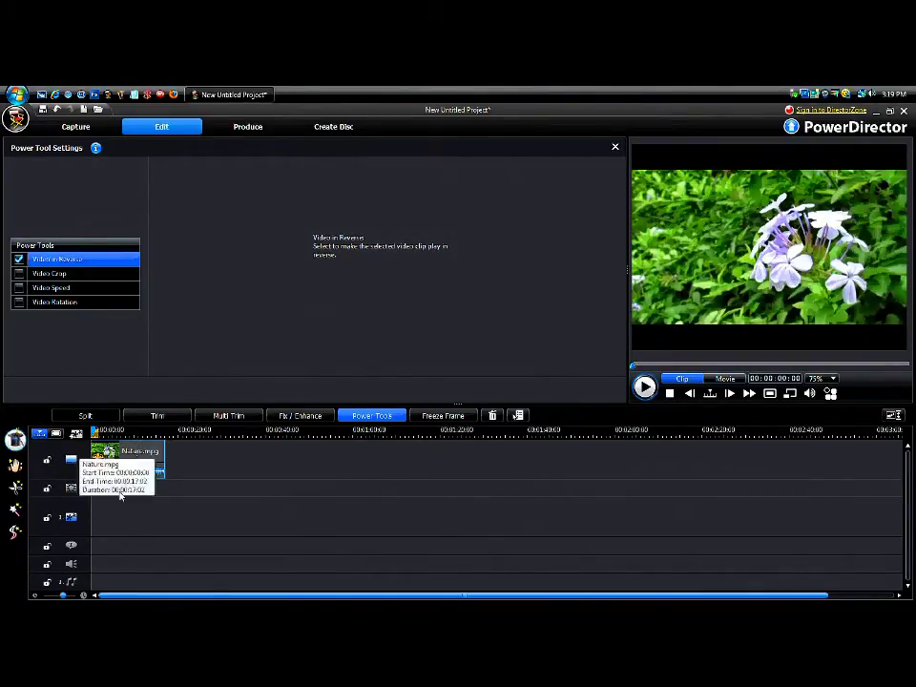
{"action": "left_click", "coordinate": [648, 395]}
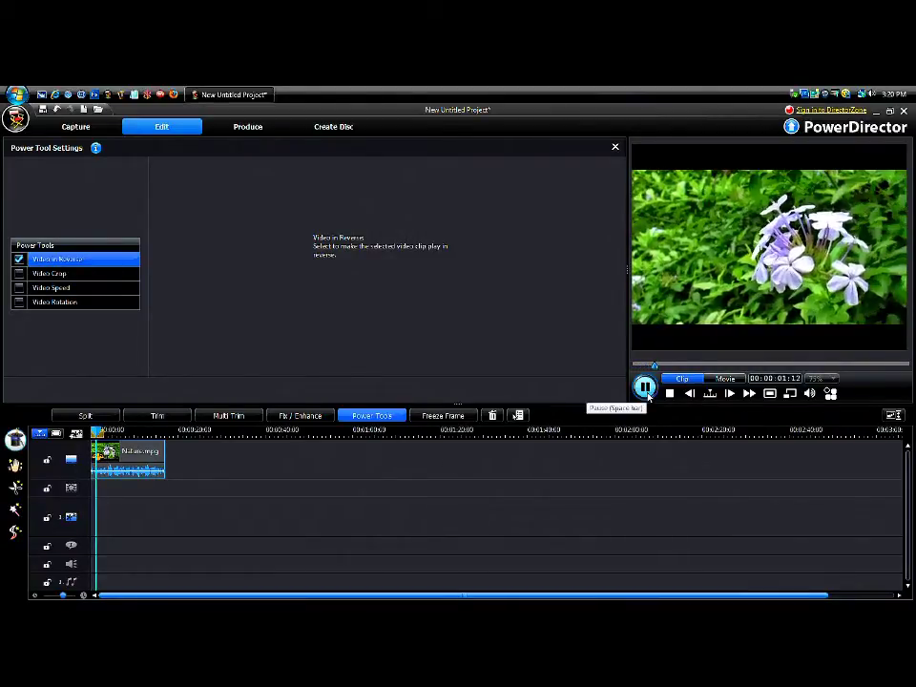
{"action": "left_click", "coordinate": [648, 395]}
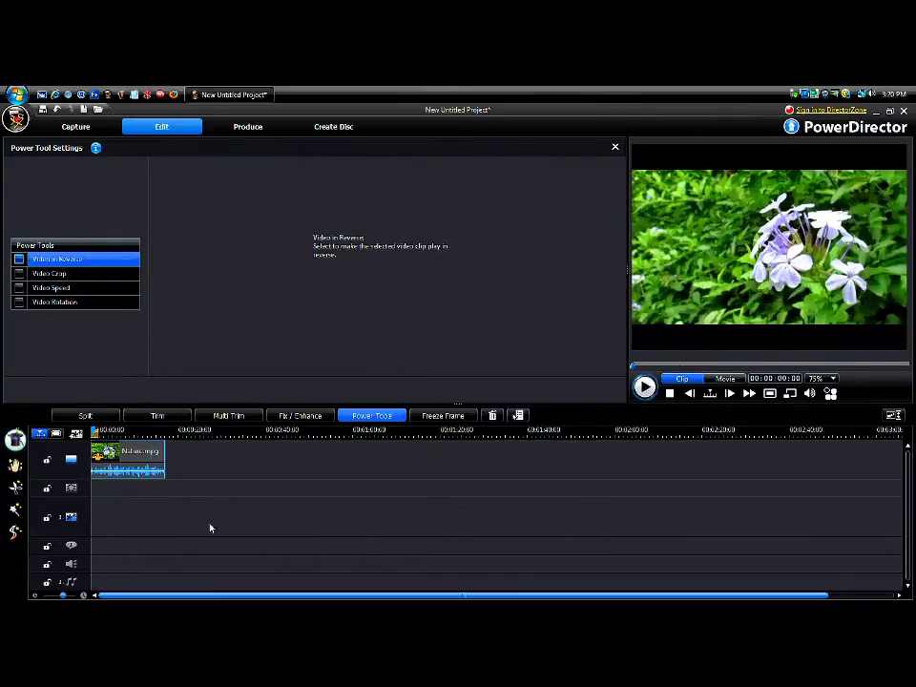
Enable Video Crop and frame the start keyframe's crop box tightly around the yellow flower.
{"action": "left_click", "coordinate": [43, 274]}
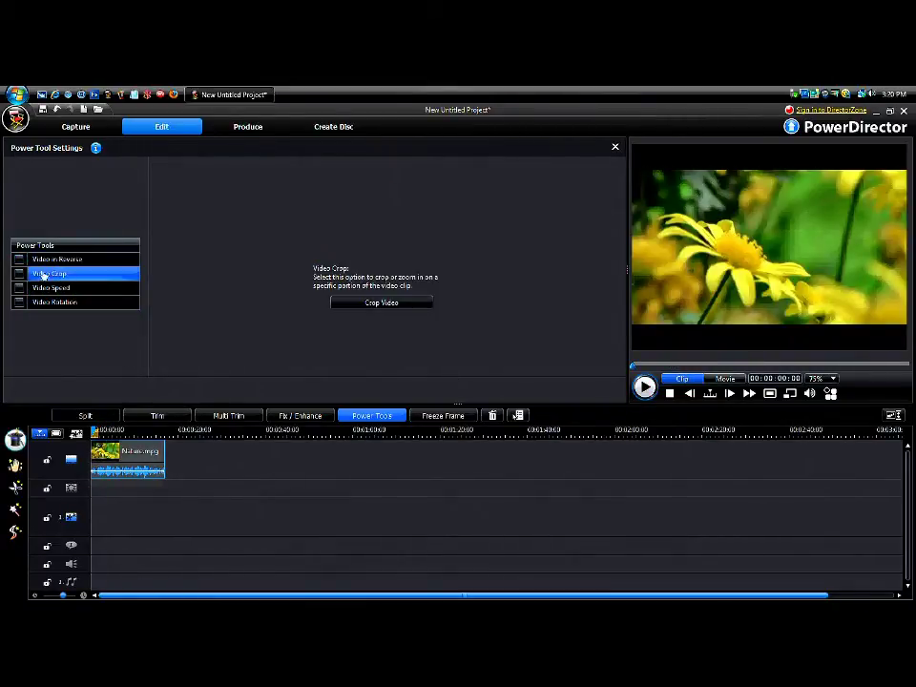
{"action": "left_click", "coordinate": [19, 274]}
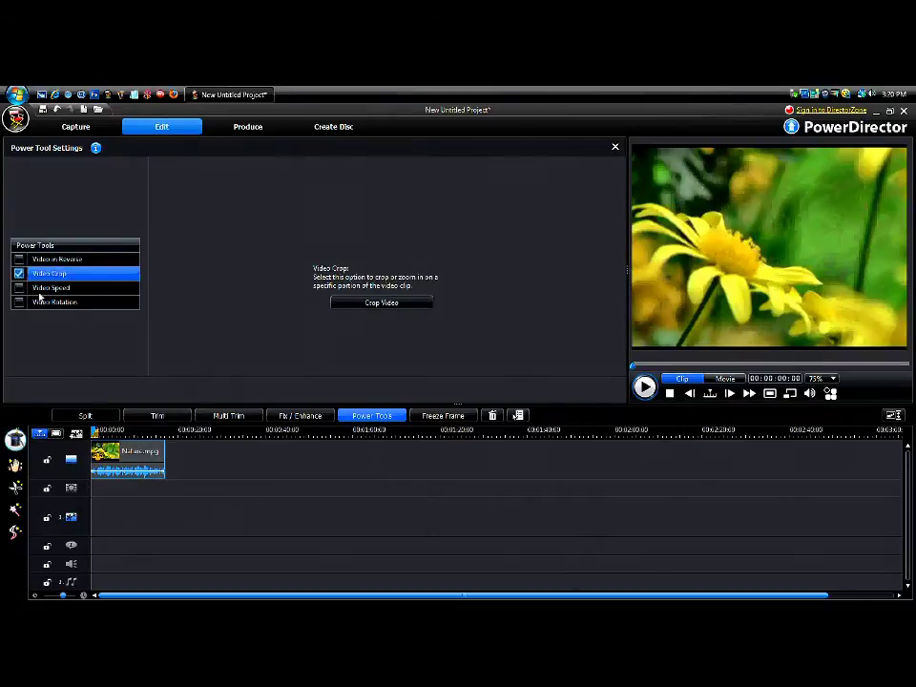
{"action": "left_click", "coordinate": [391, 305]}
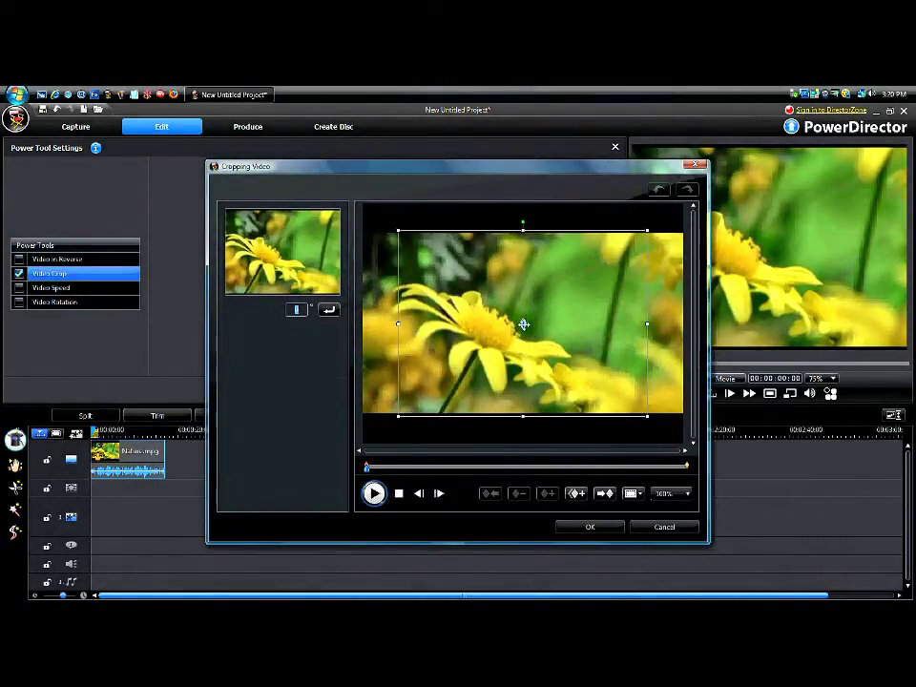
{"action": "left_click_drag", "start_coordinate": [523, 325], "coordinate": [499, 310]}
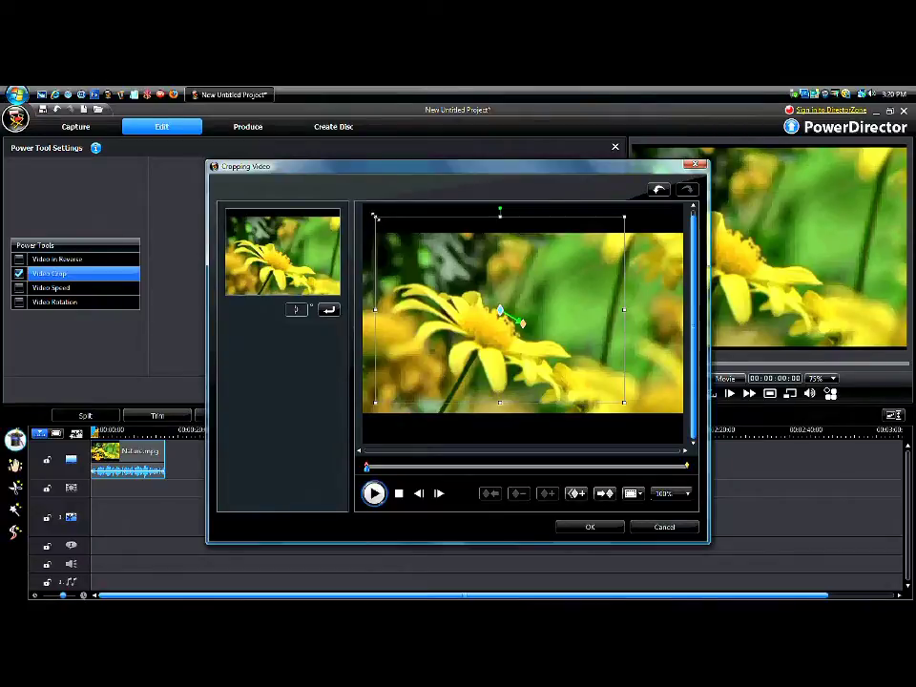
{"action": "left_click_drag", "start_coordinate": [373, 215], "coordinate": [452, 273]}
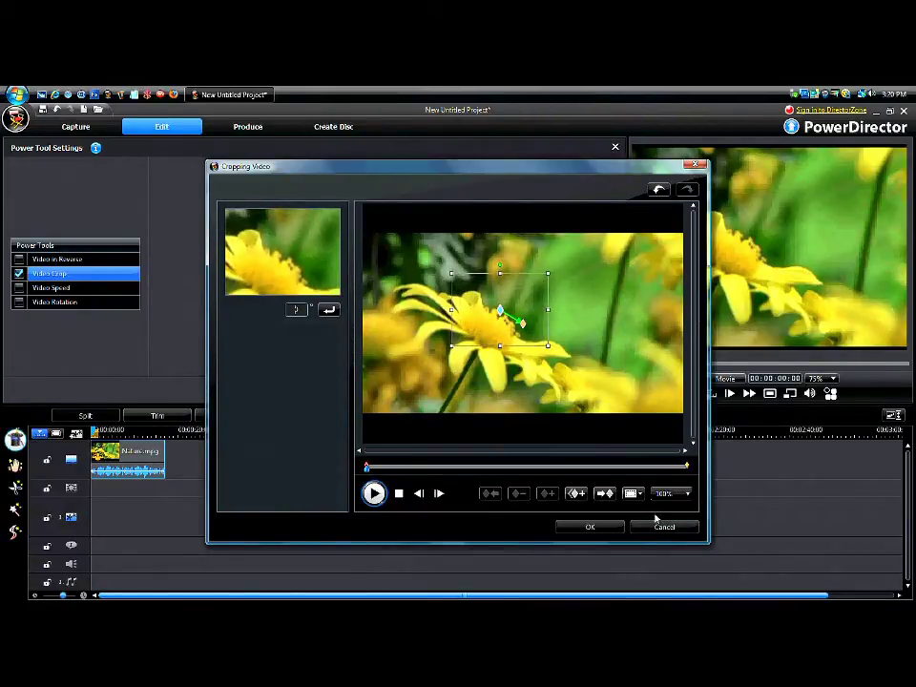
Move the end keyframe's crop box over the purple flowers, apply, and play the result.
{"action": "left_click", "coordinate": [602, 494]}
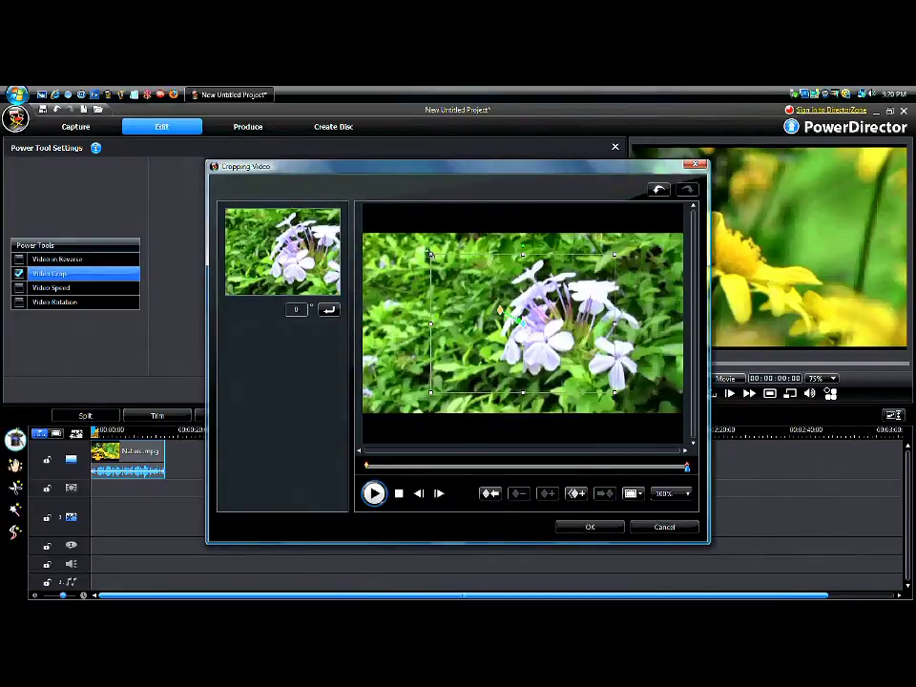
{"action": "left_click_drag", "start_coordinate": [432, 256], "coordinate": [439, 260]}
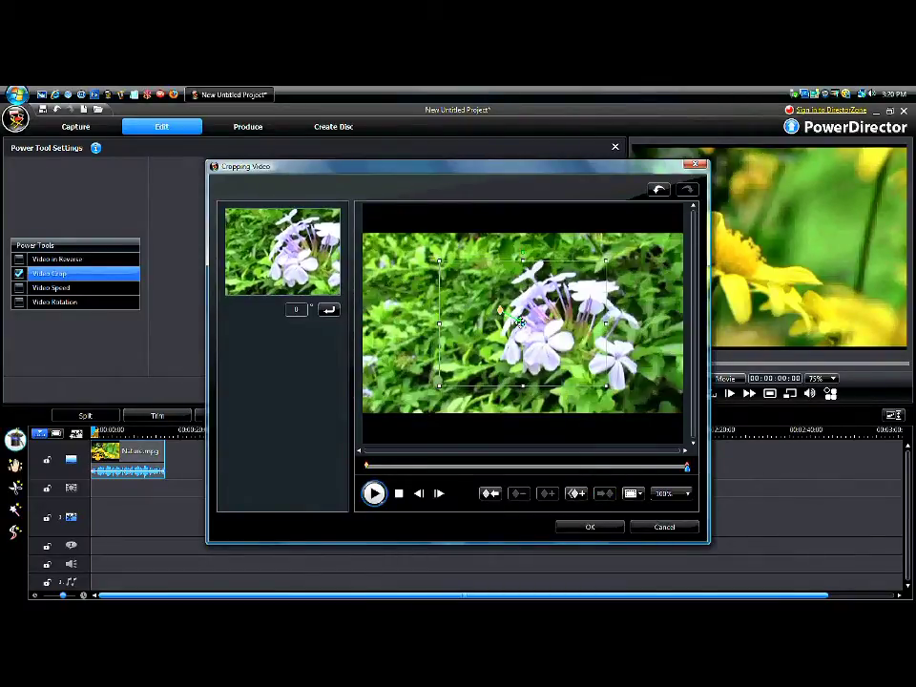
{"action": "left_click_drag", "start_coordinate": [522, 322], "coordinate": [500, 308]}
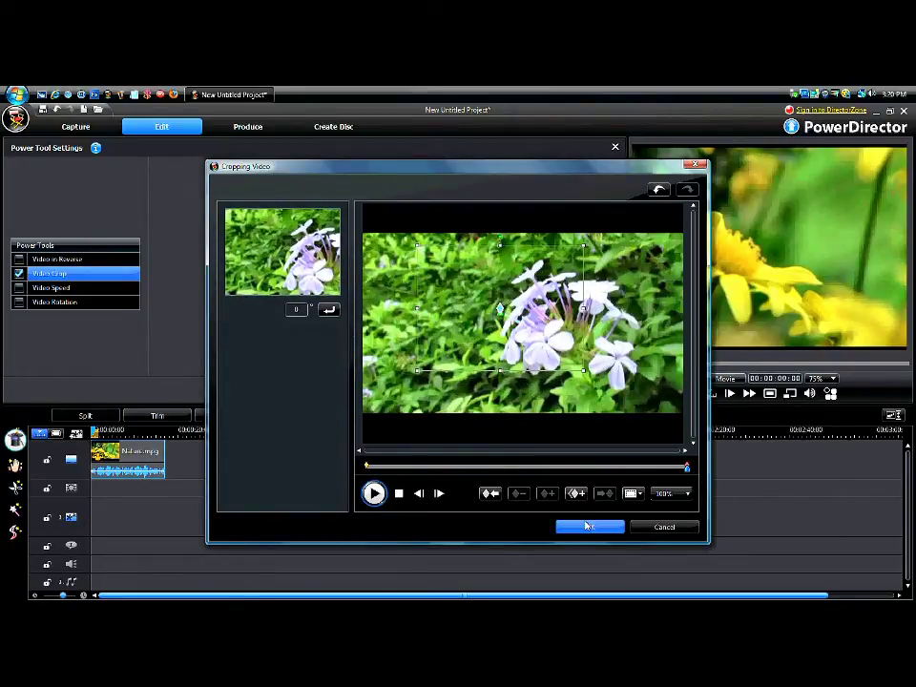
{"action": "left_click", "coordinate": [588, 526]}
{"action": "left_click", "coordinate": [644, 386]}
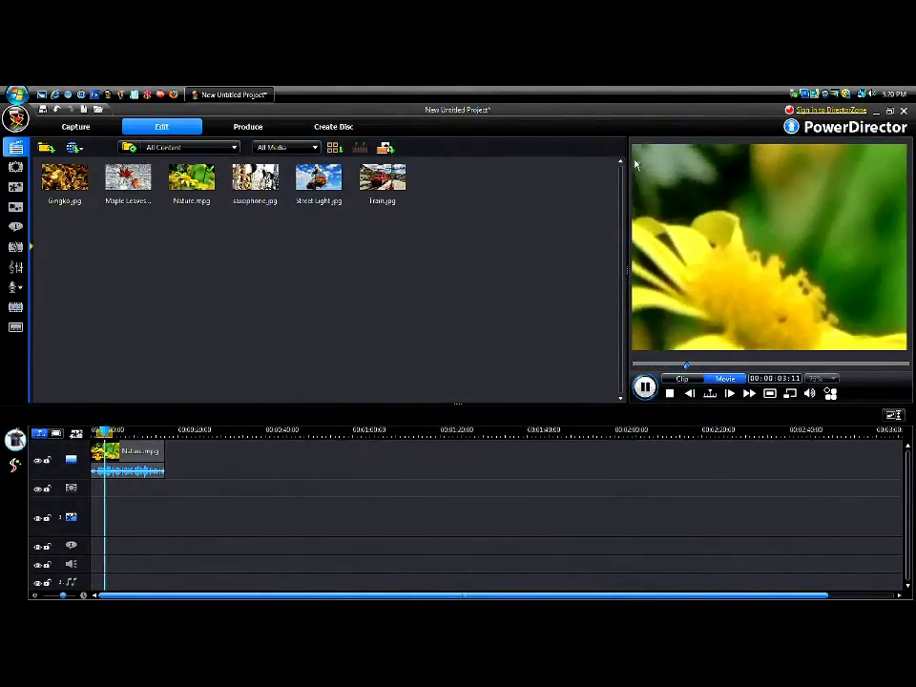
Pause playback, reselect Nature.mpg, and reopen Power Tools to its Video Speed options.
{"action": "left_click", "coordinate": [645, 386]}
{"action": "left_click", "coordinate": [119, 467]}
{"action": "left_click", "coordinate": [349, 415]}
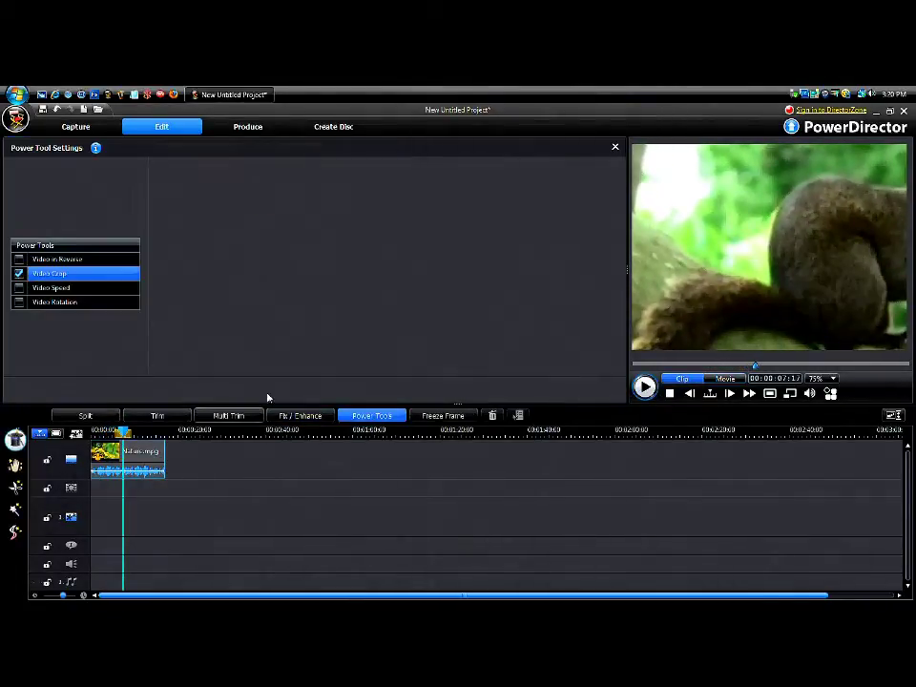
{"action": "left_click", "coordinate": [18, 273]}
Enable Video Speed for Nature.mpg and raise the multiplier to 2.00x.
{"action": "left_click", "coordinate": [19, 287]}
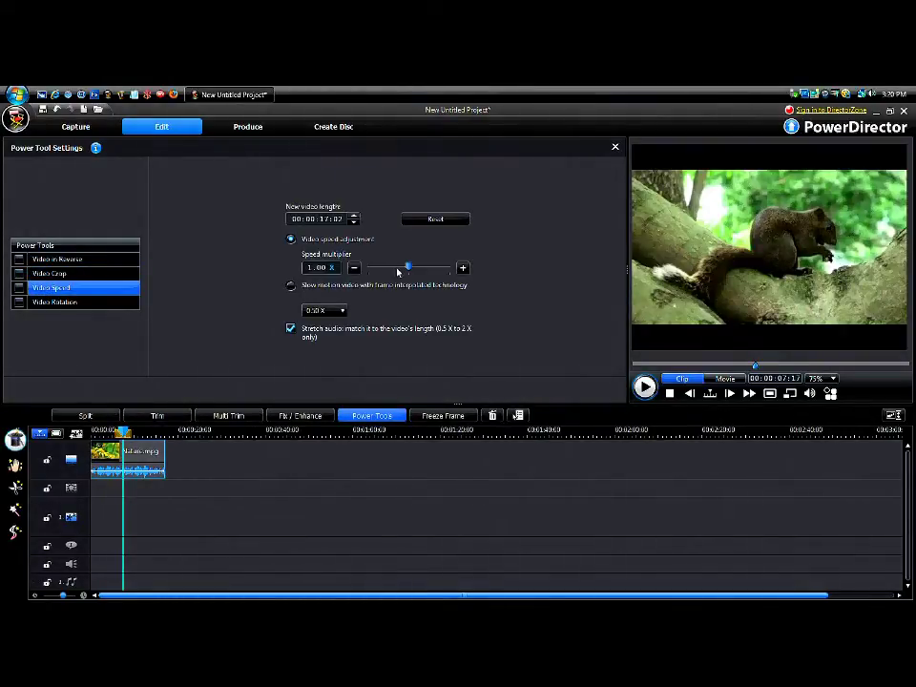
{"action": "left_click", "coordinate": [18, 287]}
{"action": "left_click", "coordinate": [464, 270]}
{"action": "left_click", "coordinate": [463, 271]}
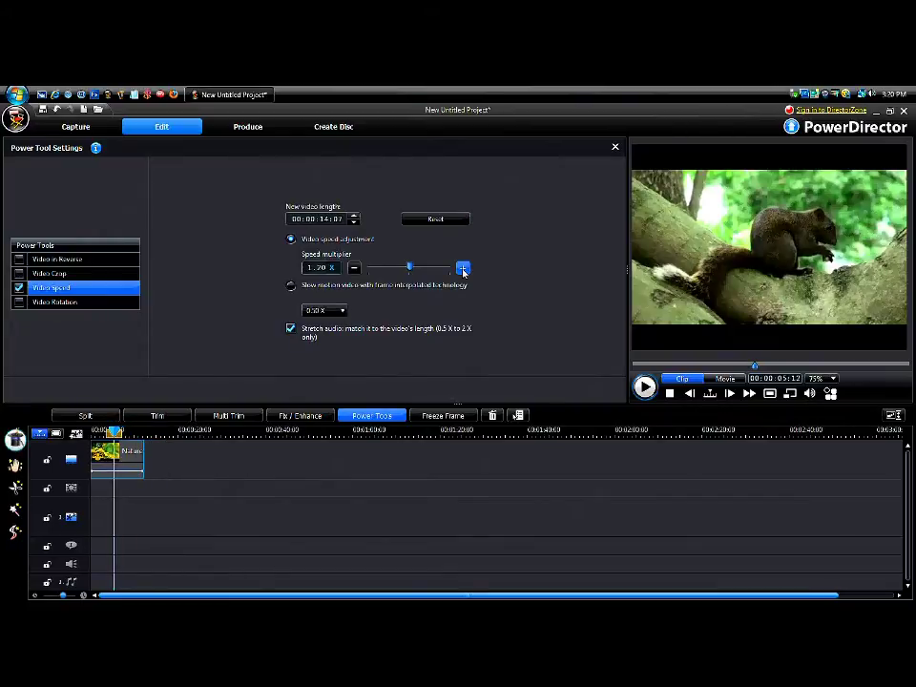
{"action": "left_click", "coordinate": [464, 271]}
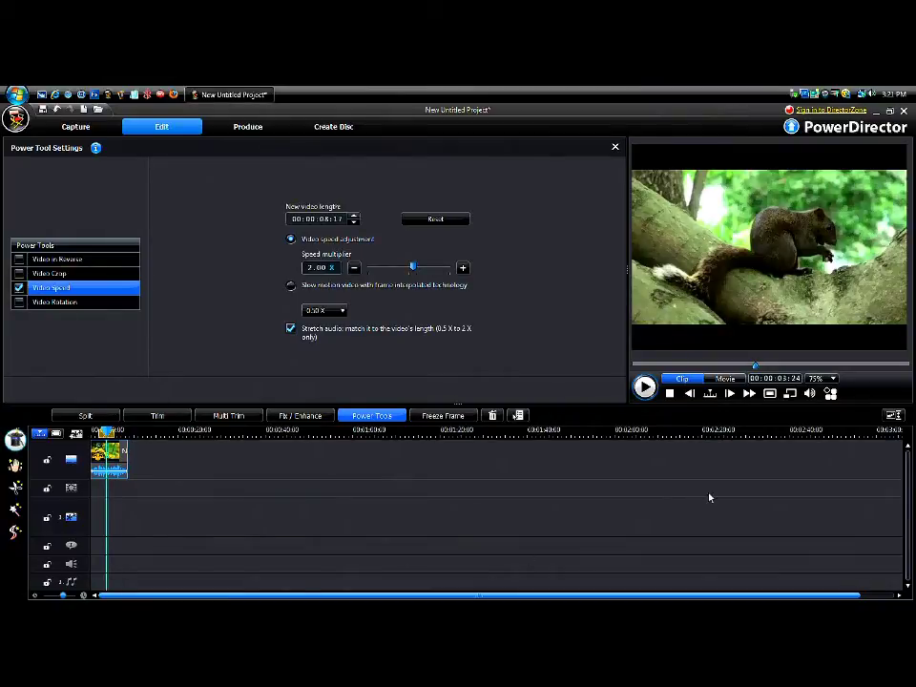
Return the preview to the start and reopen Power Tool Settings for Nature.mpg.
{"action": "left_click", "coordinate": [669, 393]}
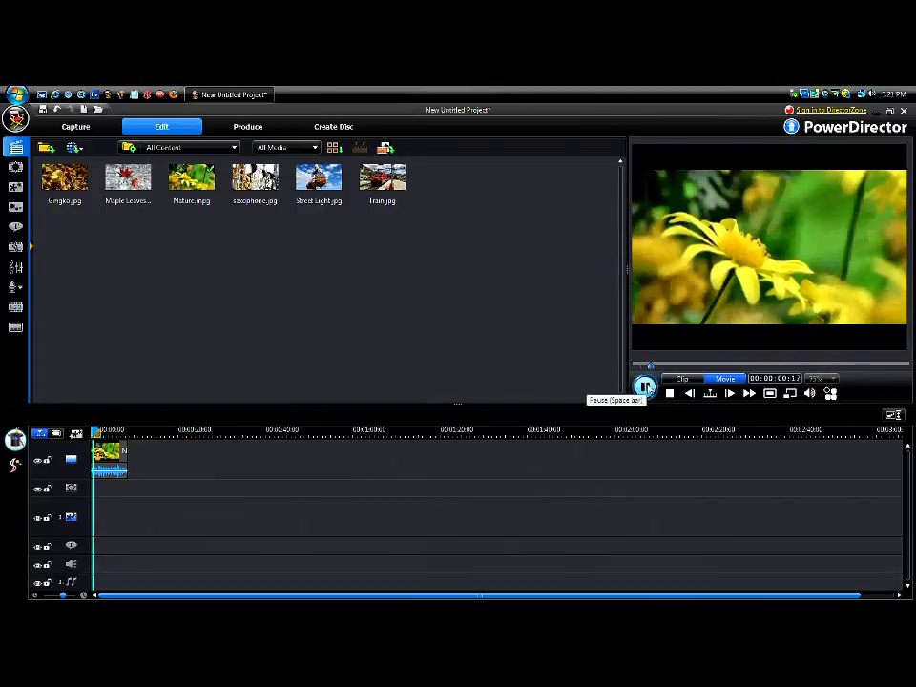
{"action": "left_click", "coordinate": [669, 393]}
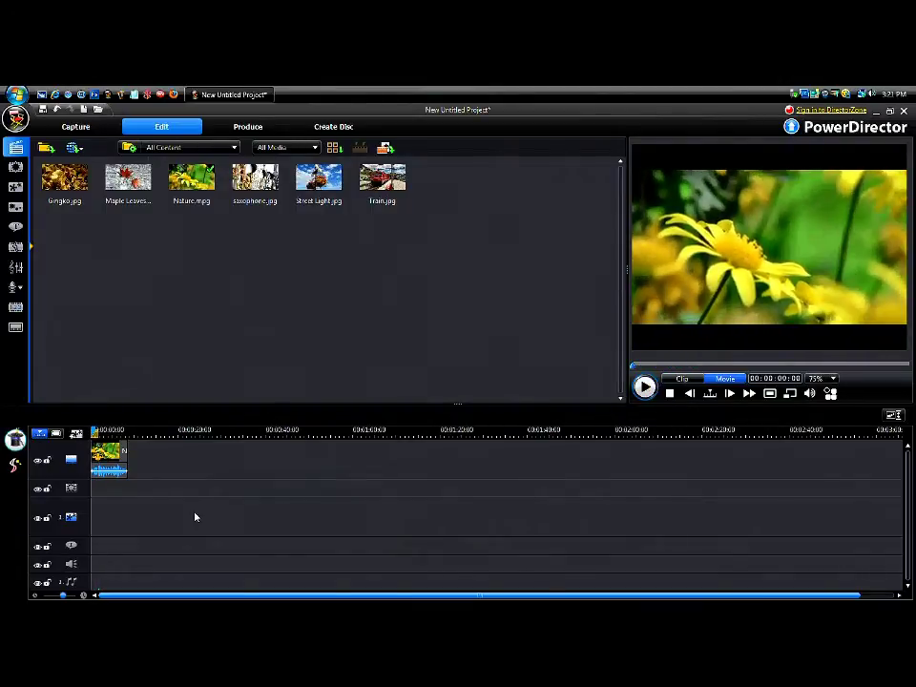
{"action": "left_click", "coordinate": [117, 464]}
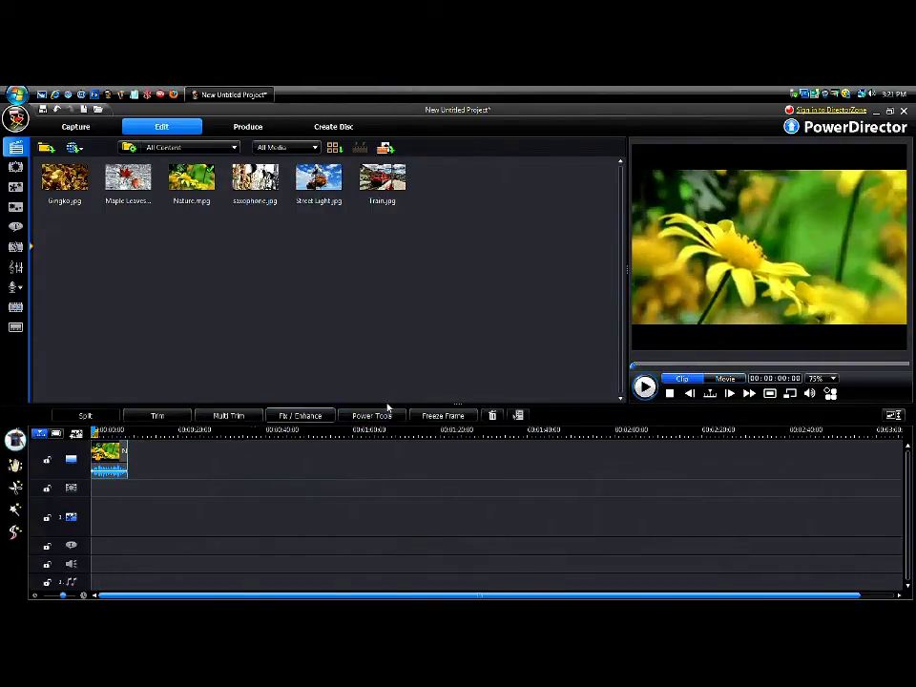
{"action": "left_click", "coordinate": [387, 412]}
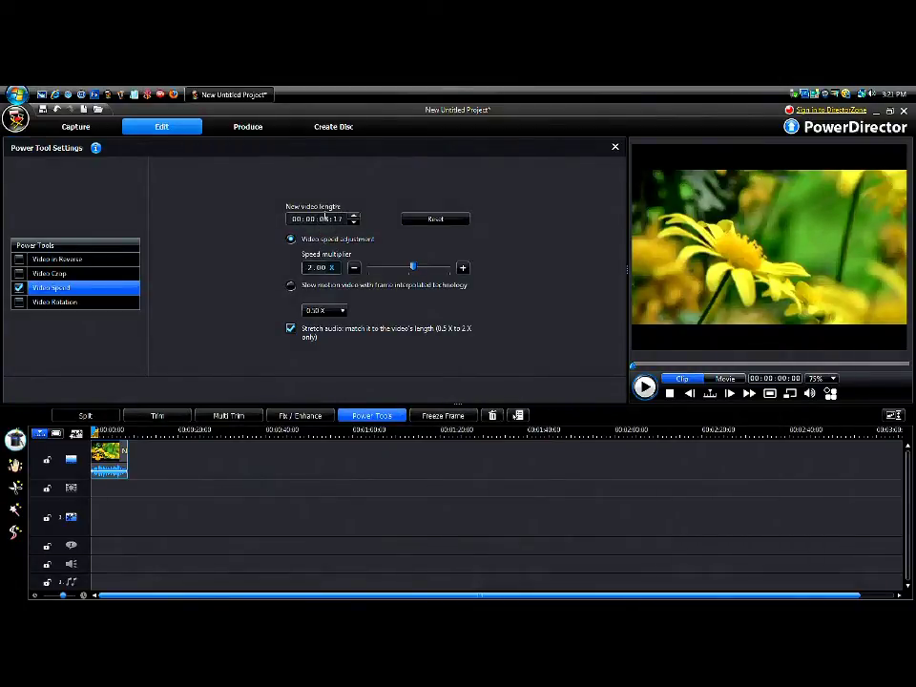
Set slow motion to 0.25 X and play the lengthened clip in the preview.
{"action": "left_click", "coordinate": [341, 311]}
{"action": "left_click", "coordinate": [315, 323]}
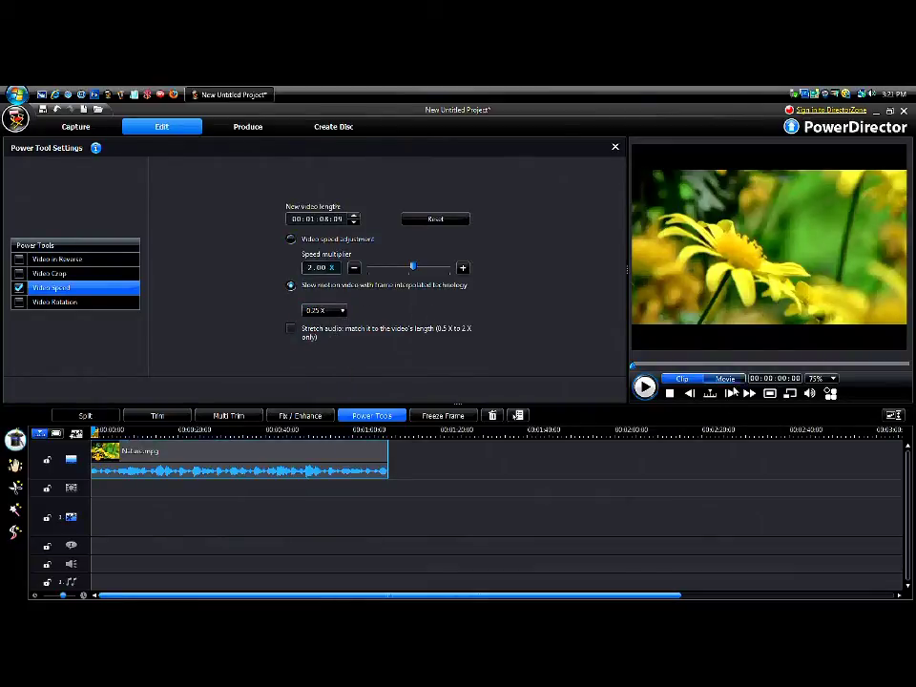
{"action": "left_click", "coordinate": [644, 387]}
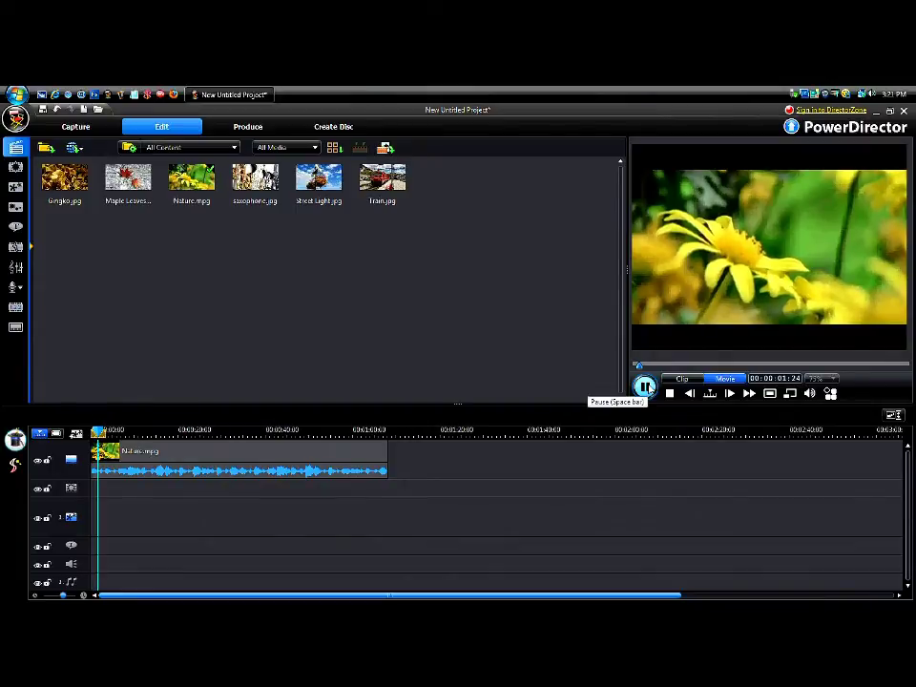
{"action": "left_click", "coordinate": [644, 386]}
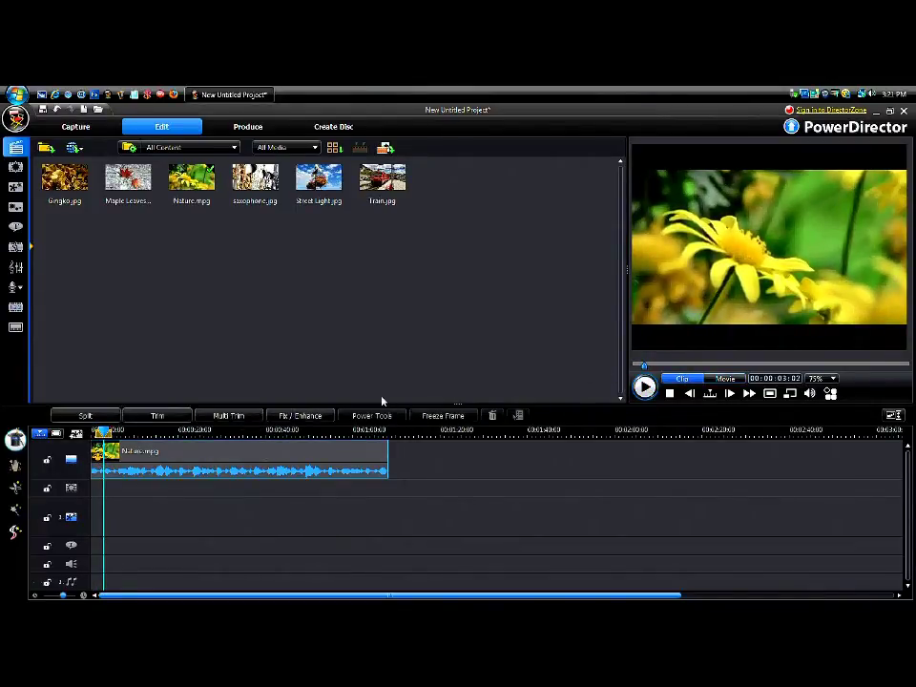
Set frame-interpolated slow motion to 0.50 X with audio stretched to match.
{"action": "left_click", "coordinate": [371, 415]}
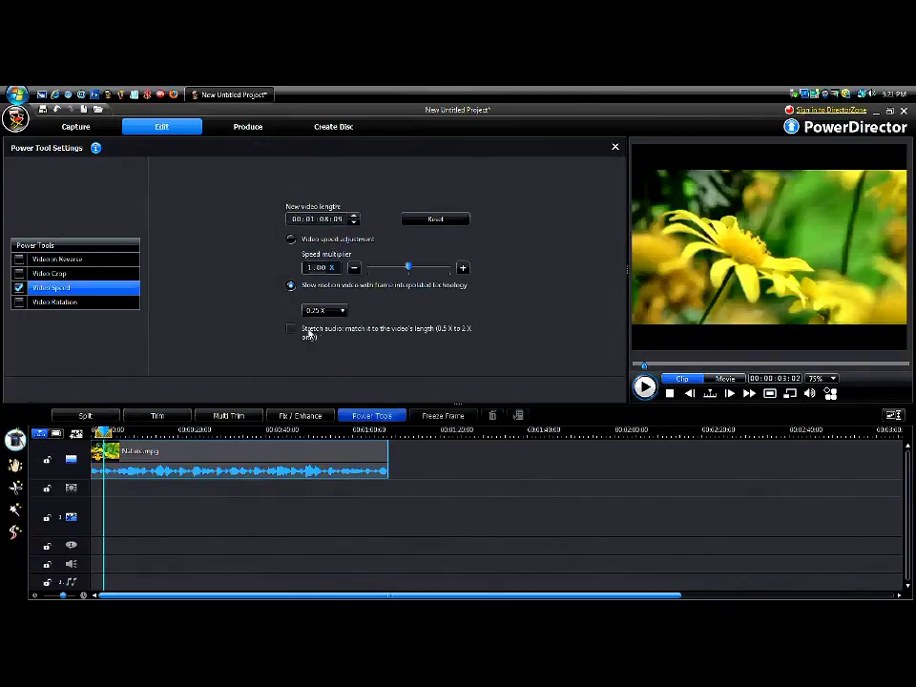
{"action": "left_click", "coordinate": [291, 284]}
{"action": "left_click", "coordinate": [322, 311]}
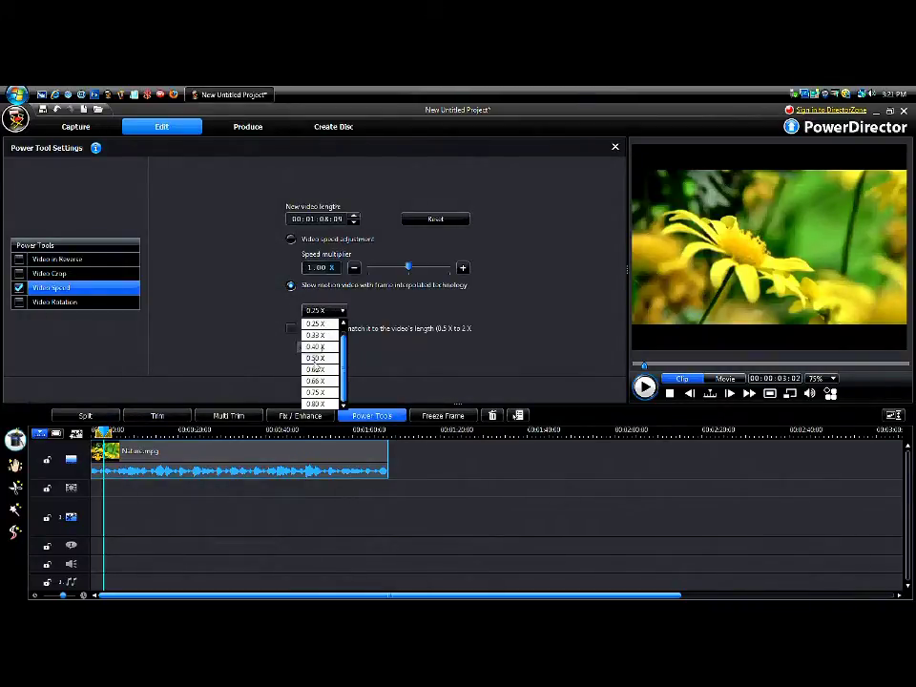
{"action": "left_click", "coordinate": [315, 359]}
{"action": "left_click", "coordinate": [291, 328]}
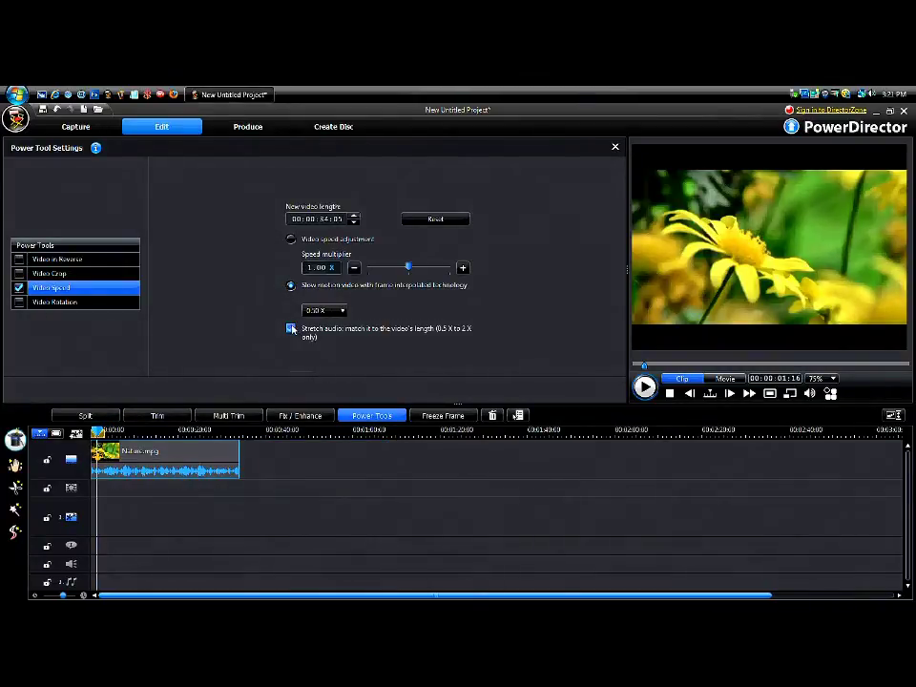
{"action": "left_click", "coordinate": [491, 518]}
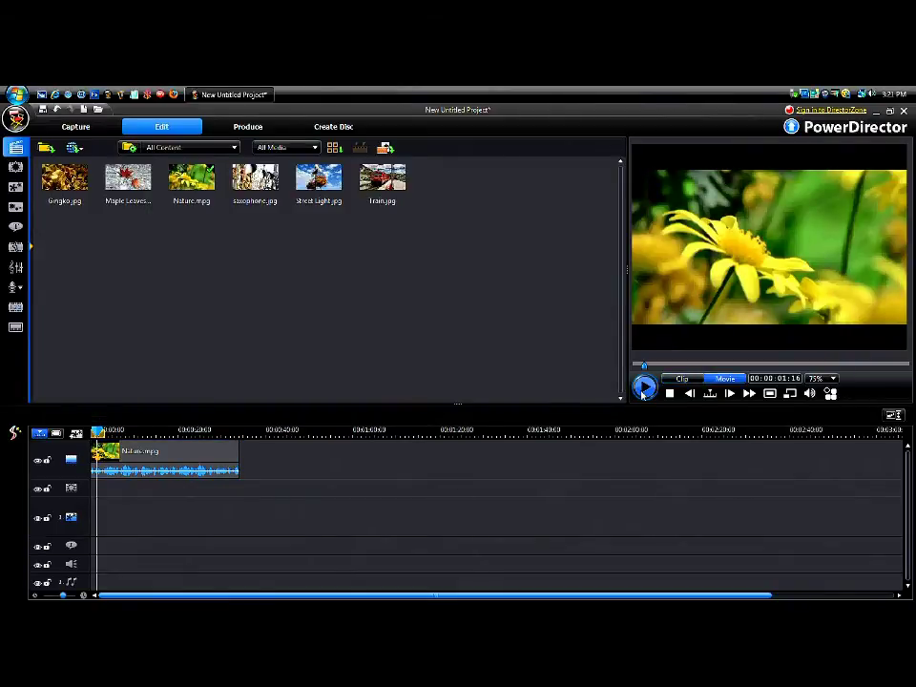
Play the half-speed clip, return to the start, and dismiss the Trim window unchanged.
{"action": "key", "text": "space"}
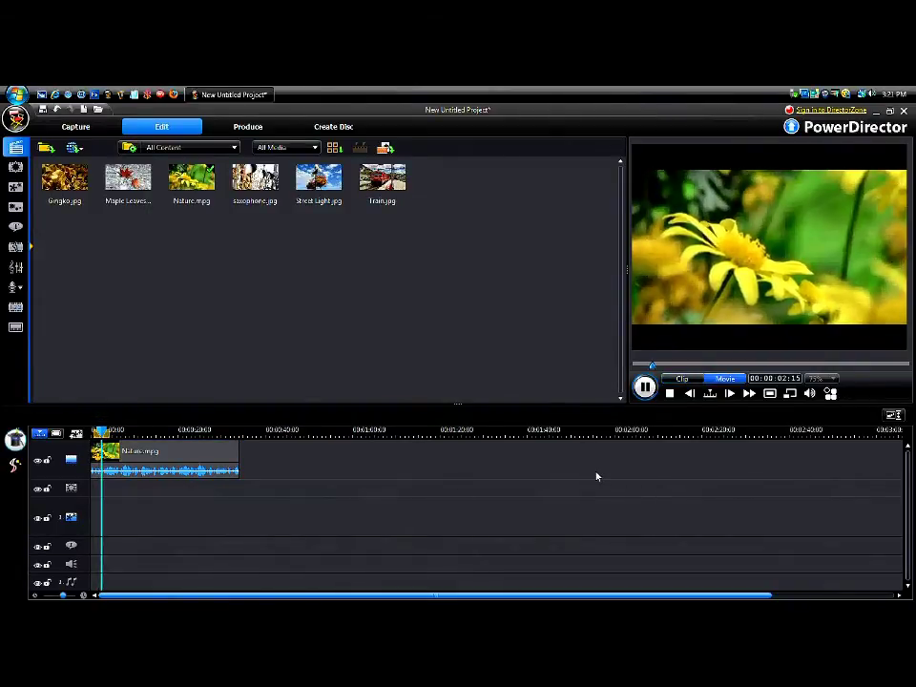
{"action": "left_click", "coordinate": [670, 394]}
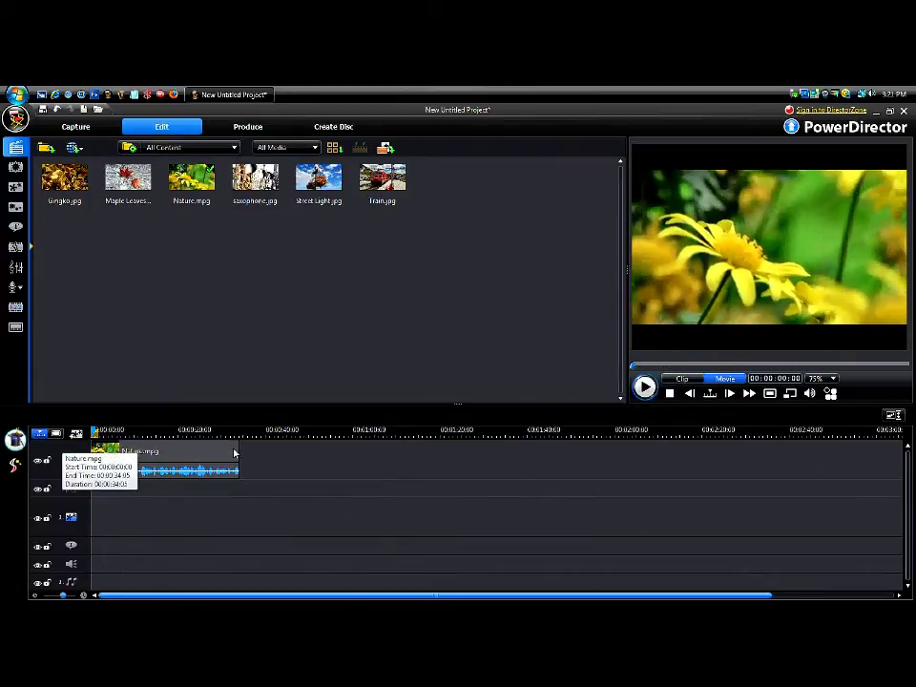
{"action": "left_click", "coordinate": [333, 442]}
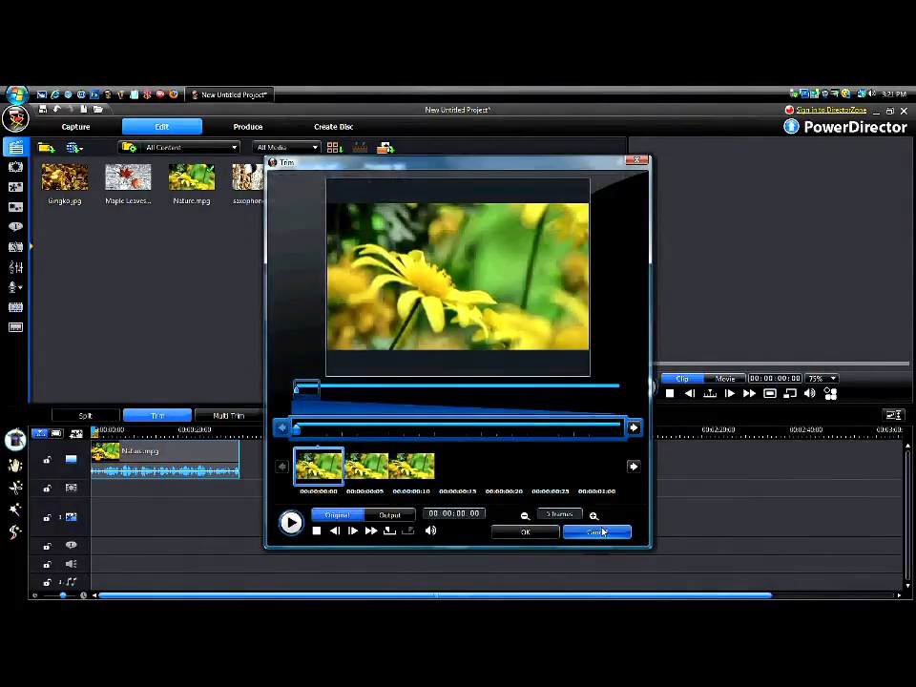
{"action": "left_click", "coordinate": [599, 531]}
Turn off Video Speed and preview Nature.mpg rotated 90, 180 and 270 degrees.
{"action": "left_click", "coordinate": [370, 417]}
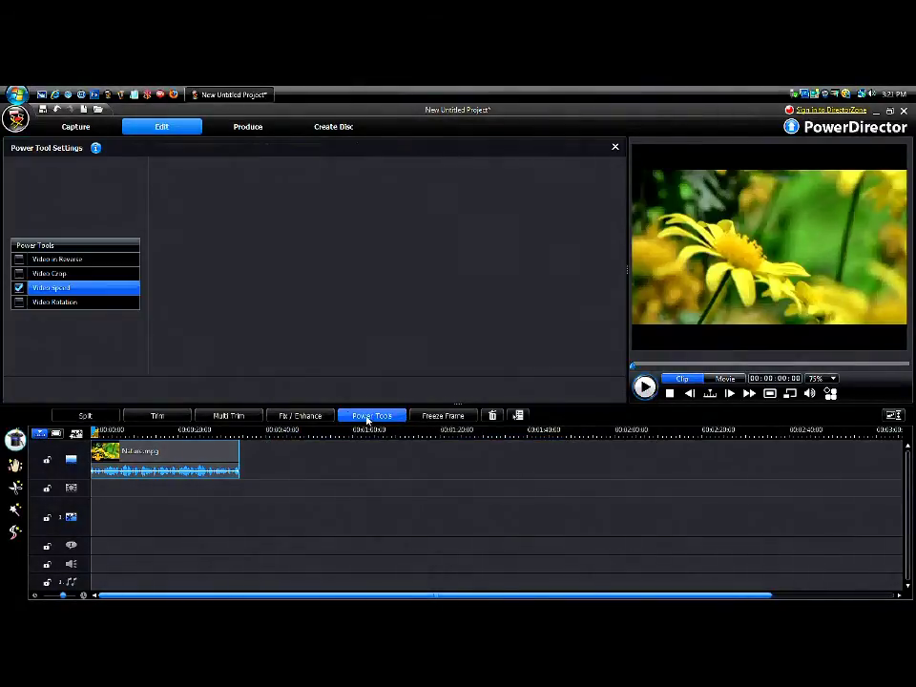
{"action": "left_click", "coordinate": [18, 287]}
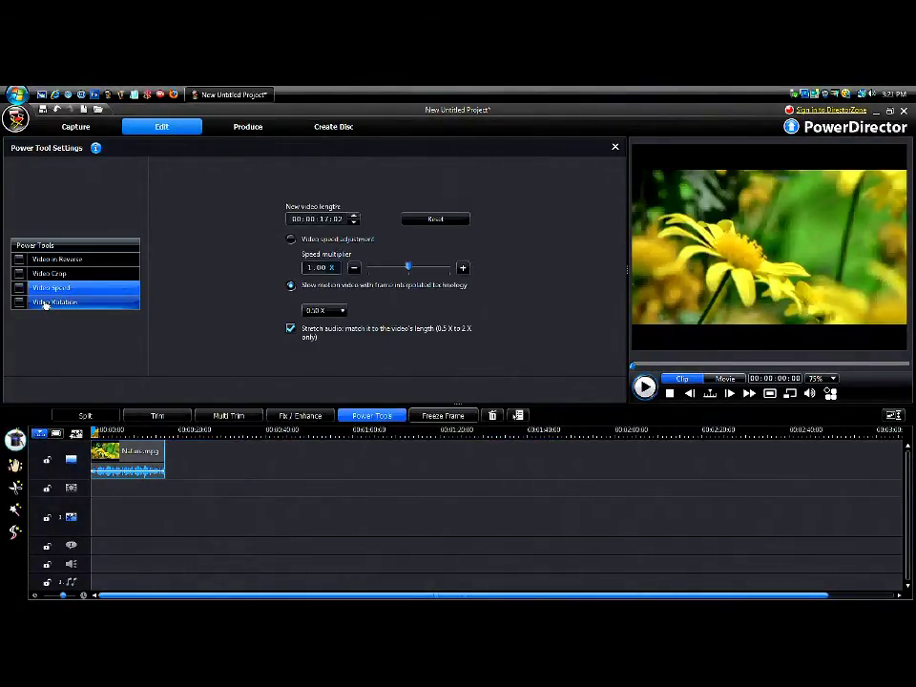
{"action": "left_click", "coordinate": [48, 303]}
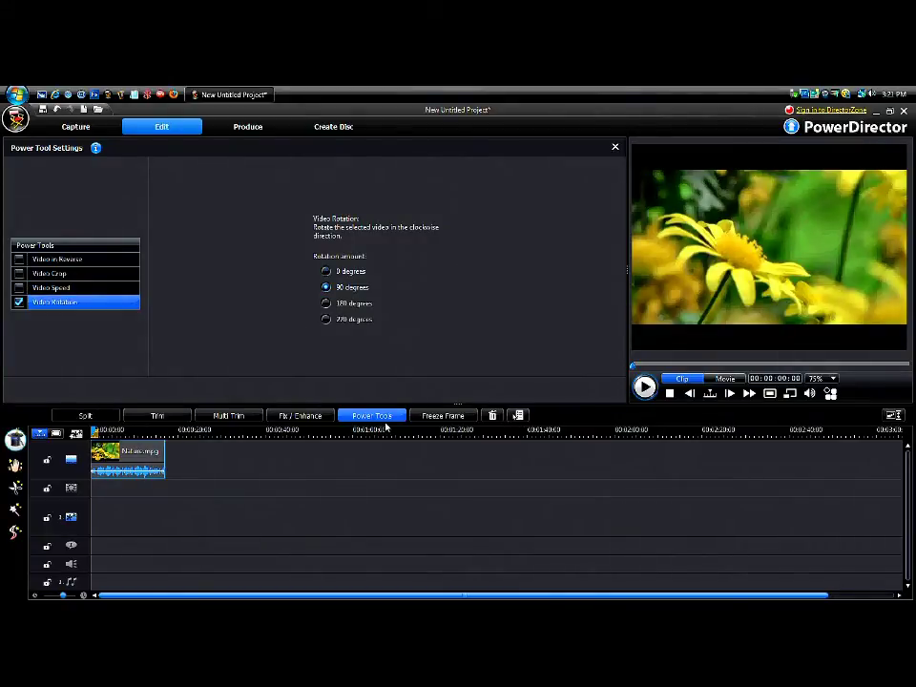
{"action": "left_click", "coordinate": [326, 303]}
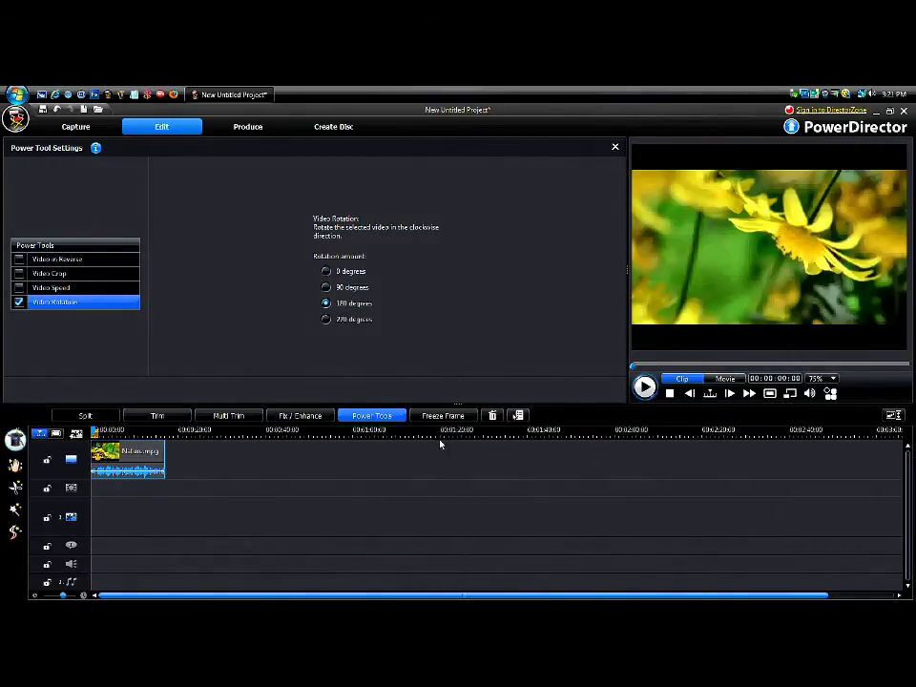
{"action": "left_click", "coordinate": [326, 319]}
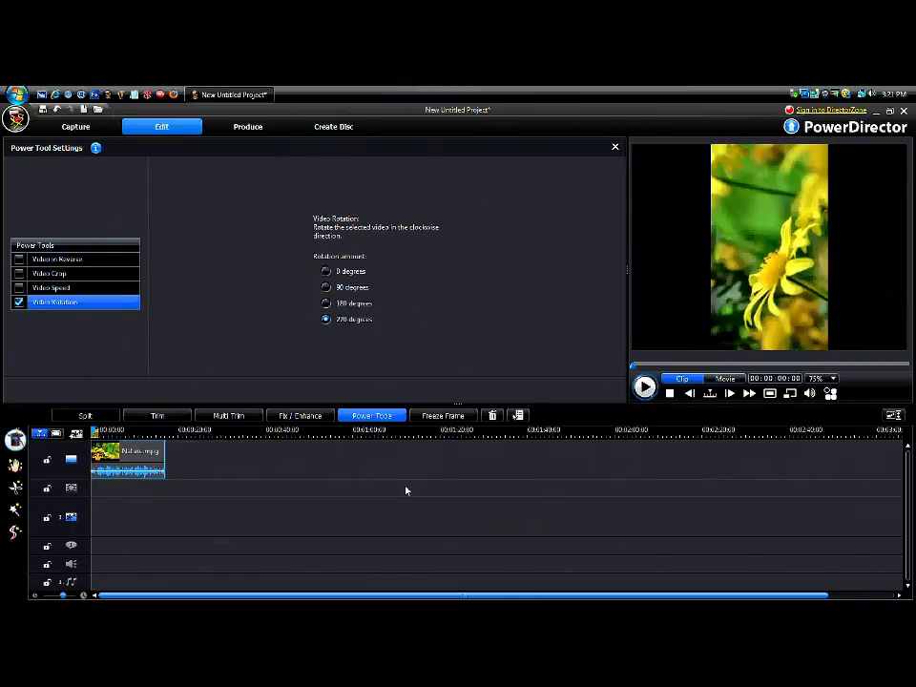
Reset rotation to 0 degrees and re-enable Video Speed.
{"action": "left_click", "coordinate": [325, 272]}
{"action": "left_click", "coordinate": [20, 287]}
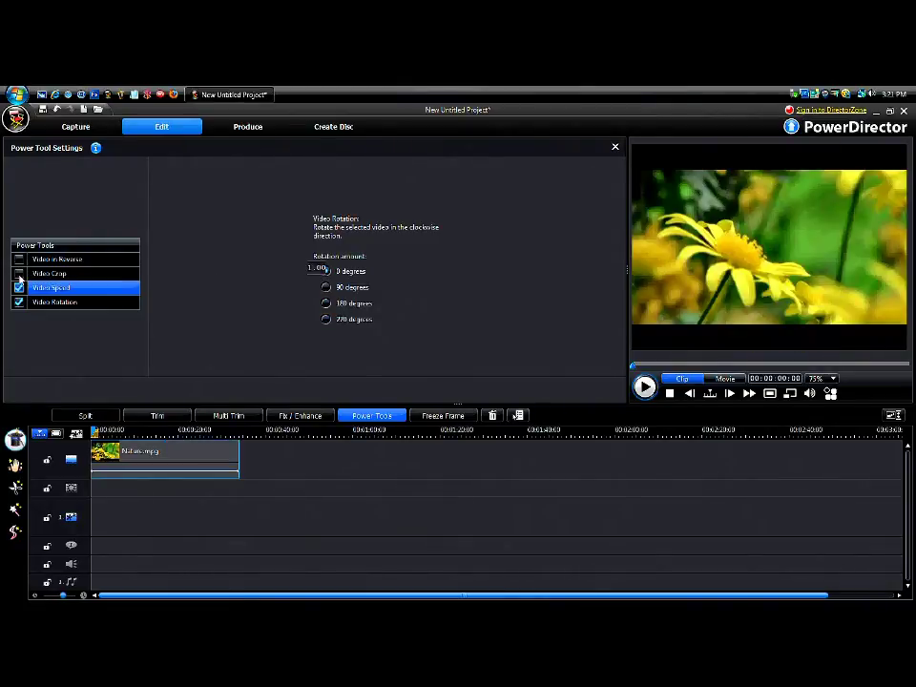
{"action": "left_click", "coordinate": [19, 272]}
Preview Nature.mpg playing in reverse, then switch Video in Reverse back off.
{"action": "left_click", "coordinate": [18, 260]}
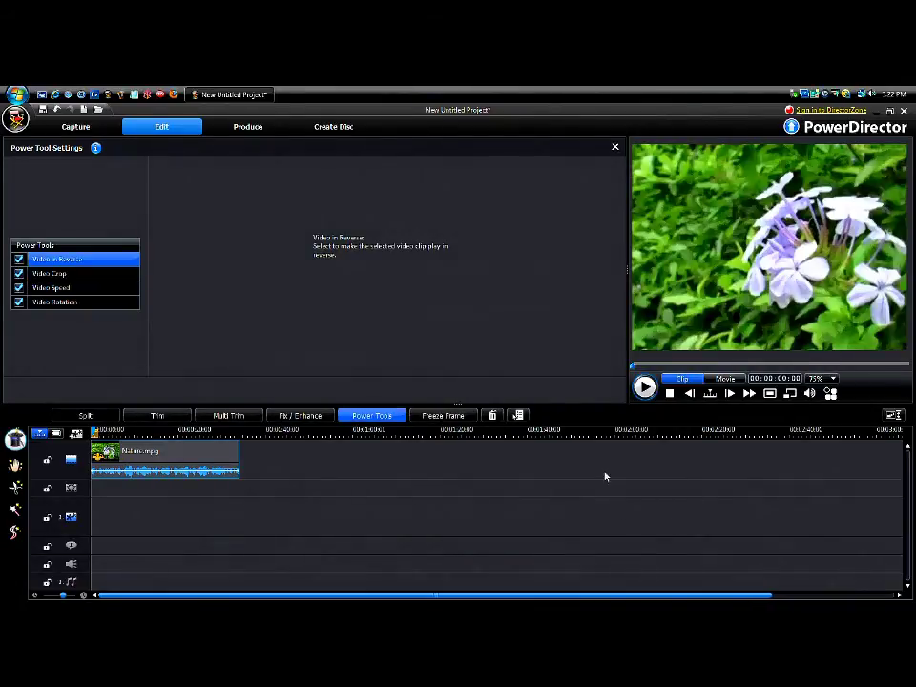
{"action": "left_click", "coordinate": [646, 391]}
{"action": "left_click", "coordinate": [18, 258]}
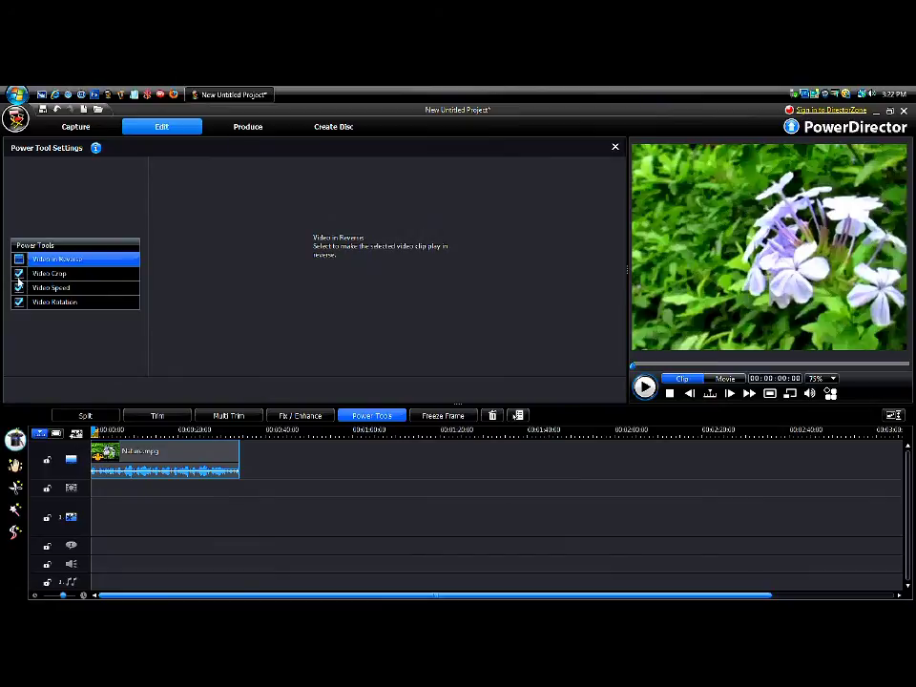
Leave Video Crop and Video Rotation off, keeping only Video Speed enabled.
{"action": "left_click", "coordinate": [21, 272]}
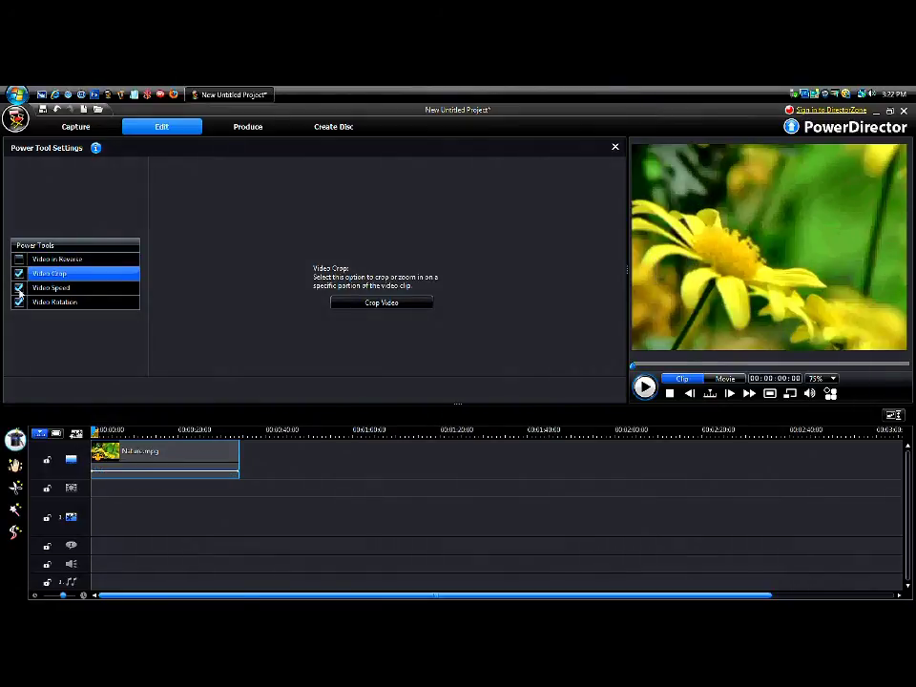
{"action": "left_click", "coordinate": [18, 287]}
{"action": "left_click", "coordinate": [19, 301]}
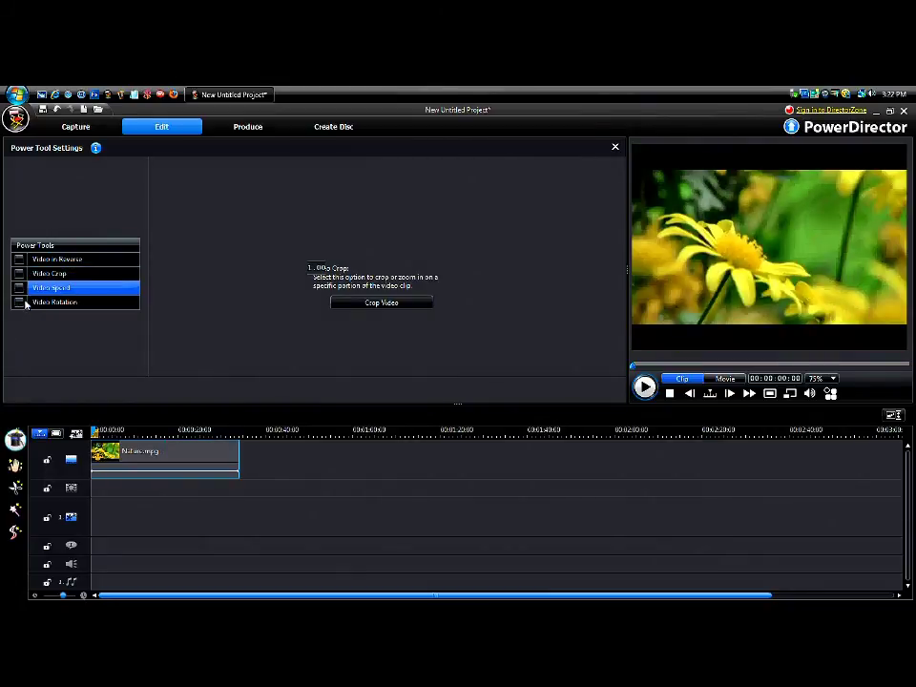
{"action": "left_click", "coordinate": [18, 287]}
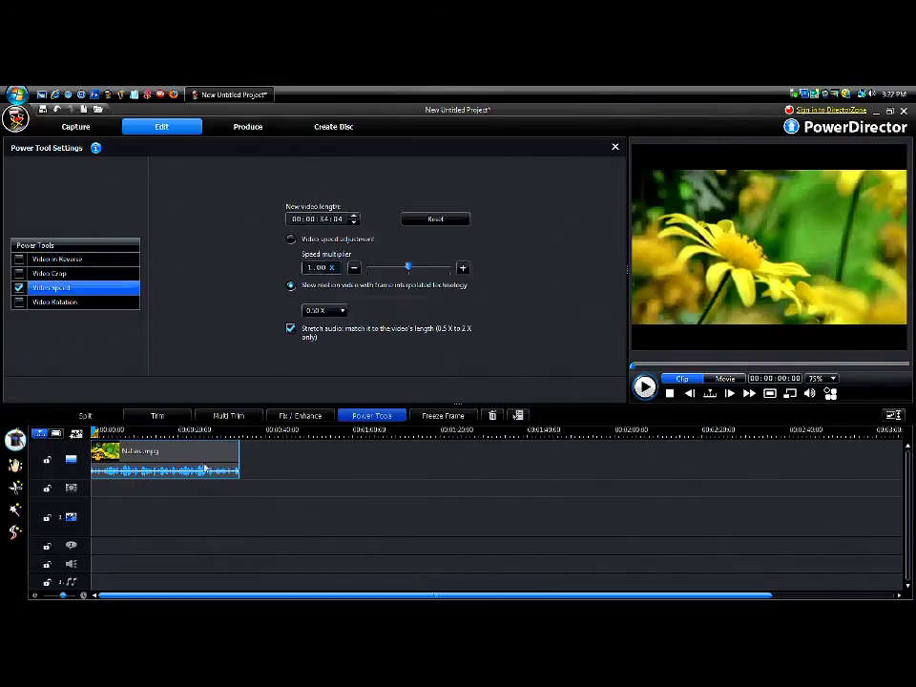
Open the Fix / Enhance panel for Nature.mpg, starting on Lighting Adjustment.
{"action": "left_click", "coordinate": [295, 420]}
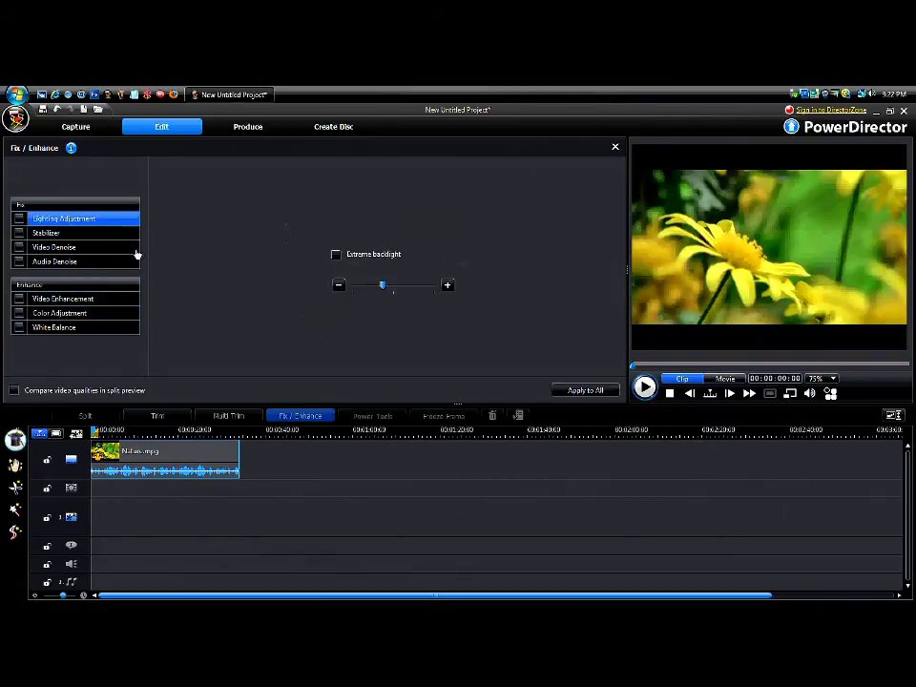